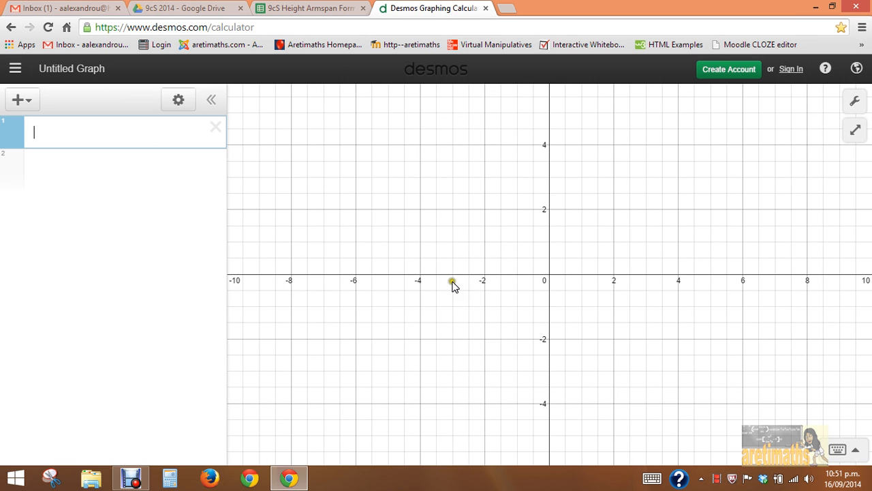
Create a Desmos account by linking the school Google account.
left_click(268, 187)
left_click(723, 71)
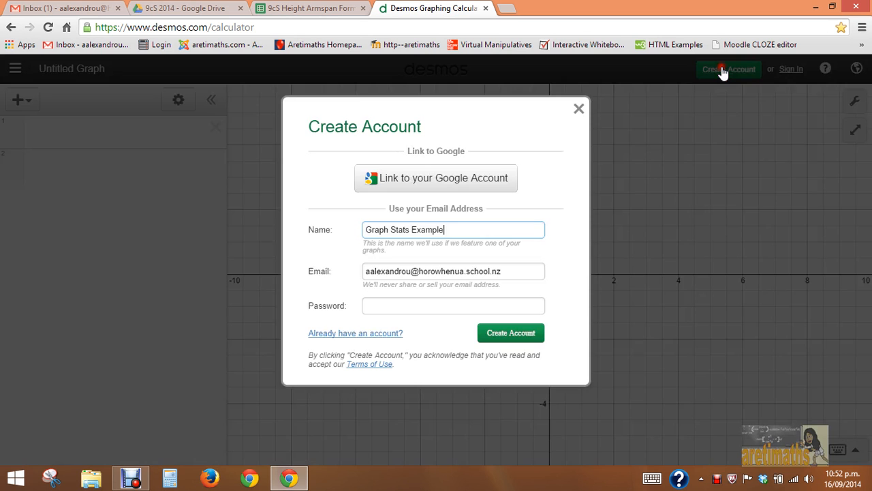
left_click(449, 180)
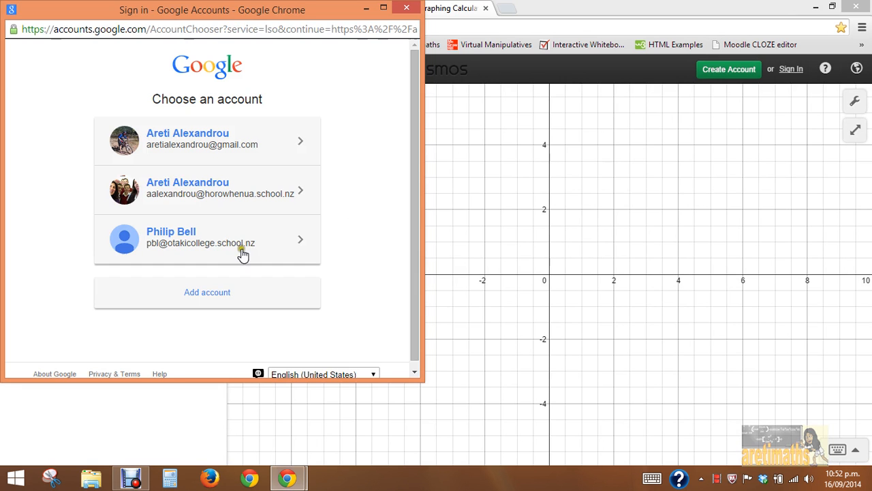
left_click(190, 186)
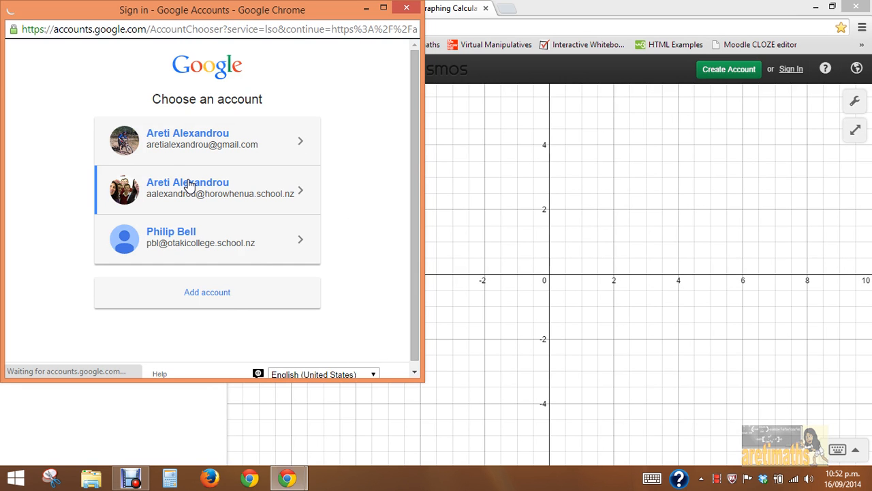
left_click(193, 182)
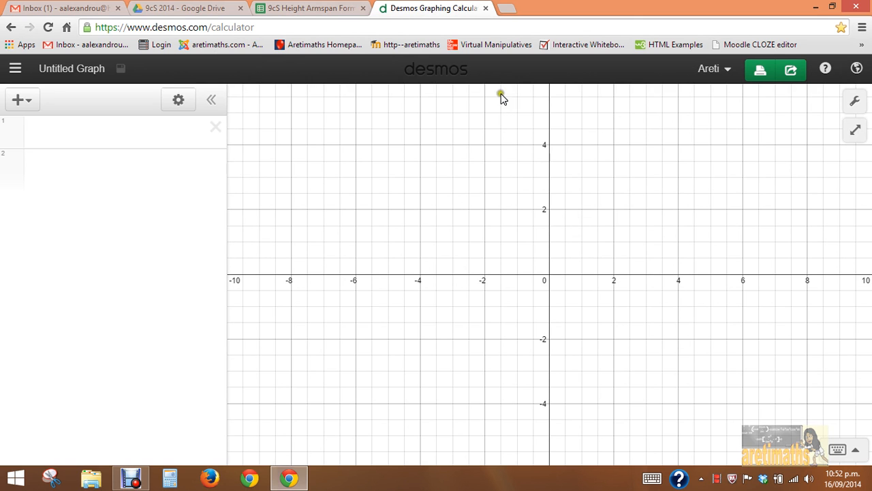
Check the signed-in account's details and look over the height and armspan responses spreadsheet.
left_click(728, 72)
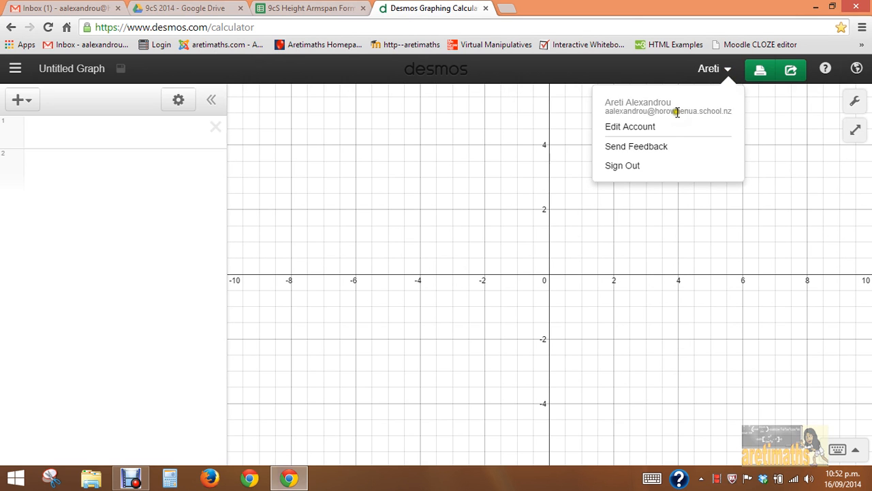
left_click(726, 74)
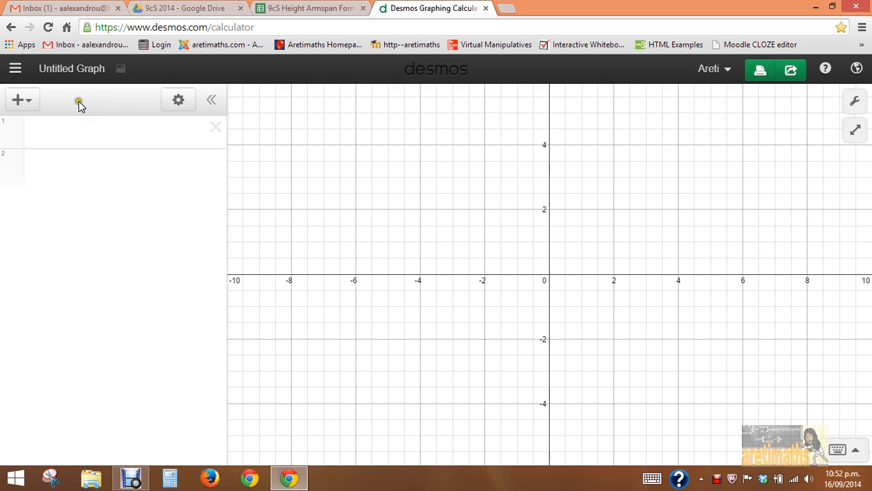
left_click(289, 10)
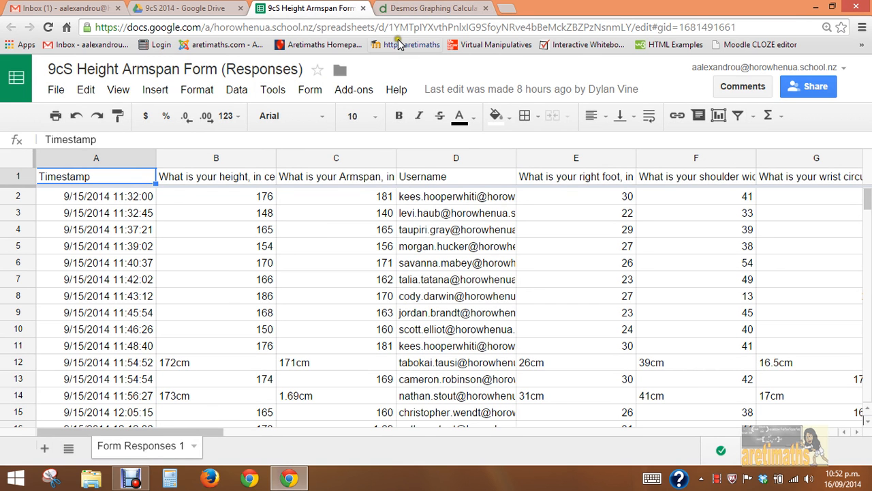
left_click(424, 9)
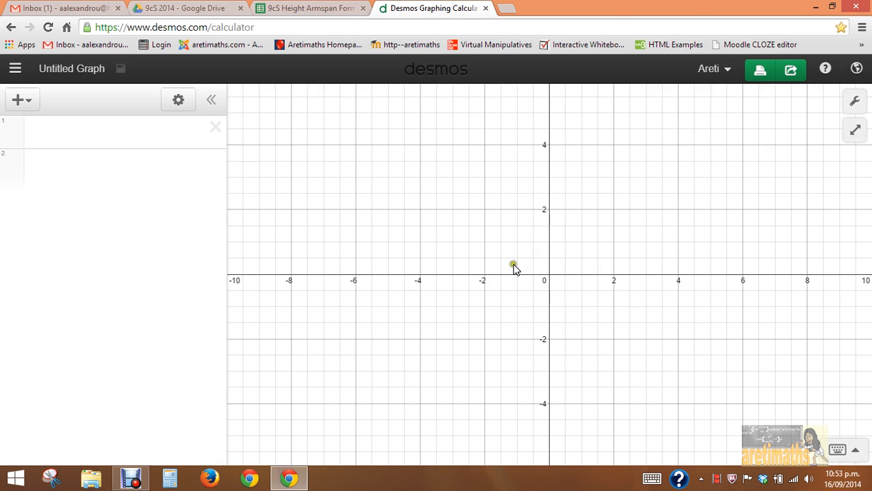
Insert an x-y table into the expression list and select its first x value.
left_click_drag(624, 228, 483, 305)
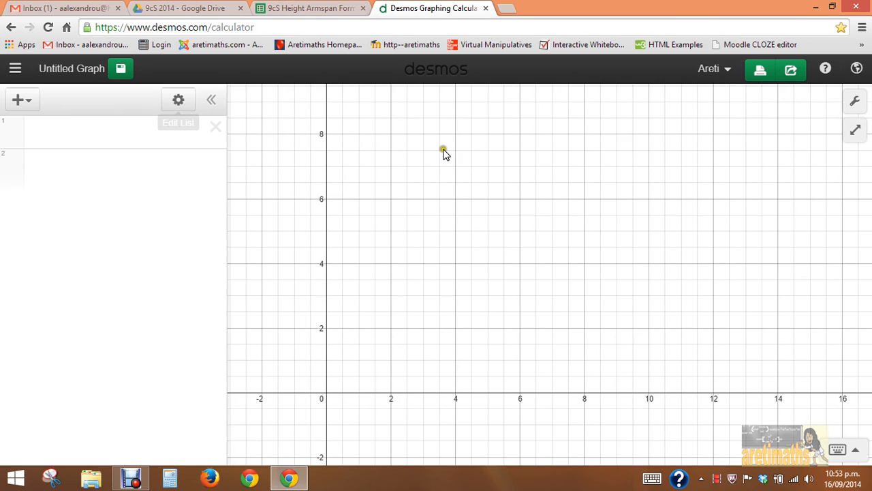
left_click(28, 101)
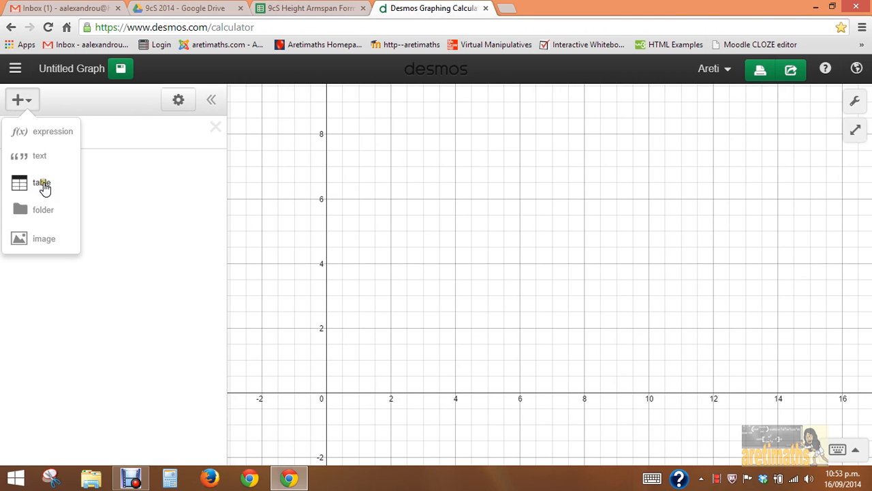
left_click(43, 184)
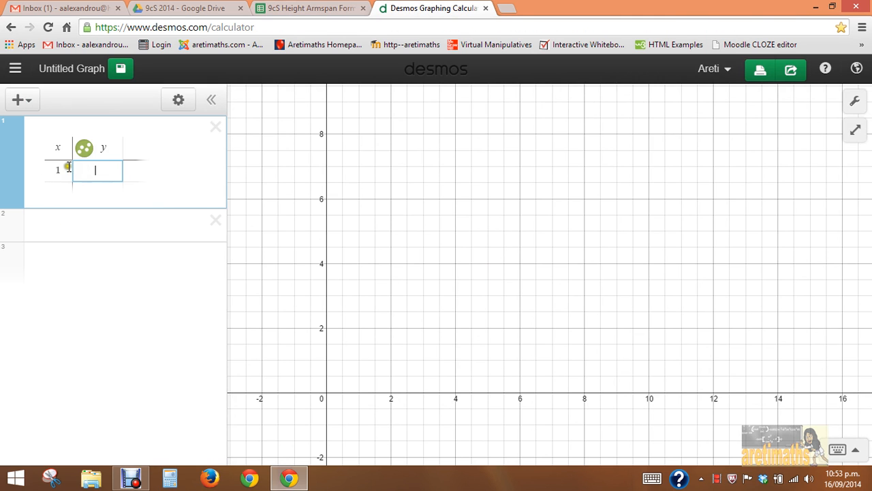
left_click(53, 170)
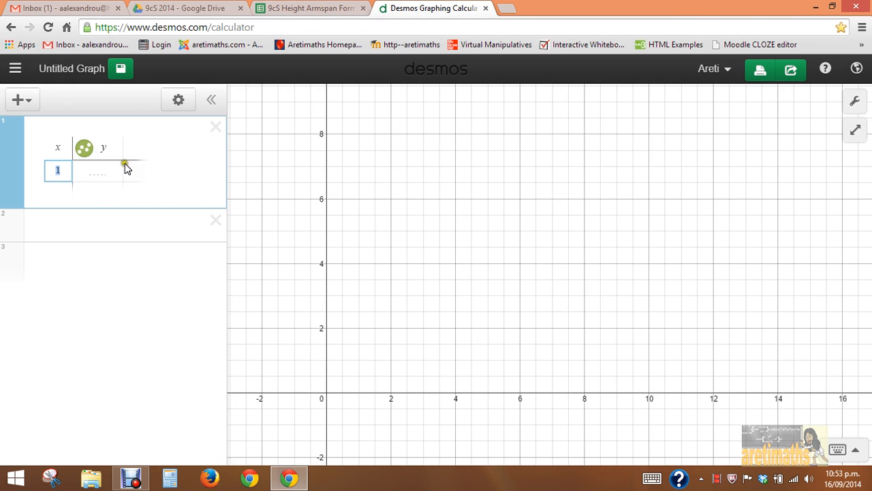
Label the graph's x-axis "Height (cm)" in the graph settings.
left_click(855, 103)
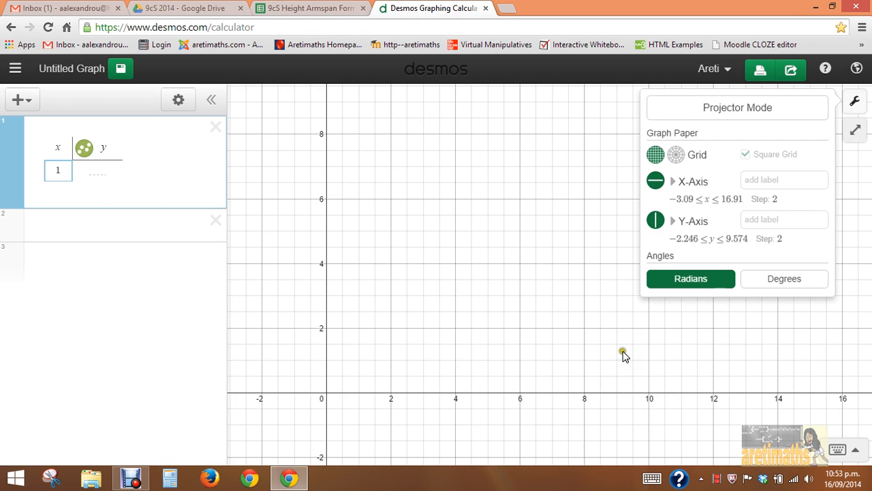
left_click(746, 178)
type("Heig")
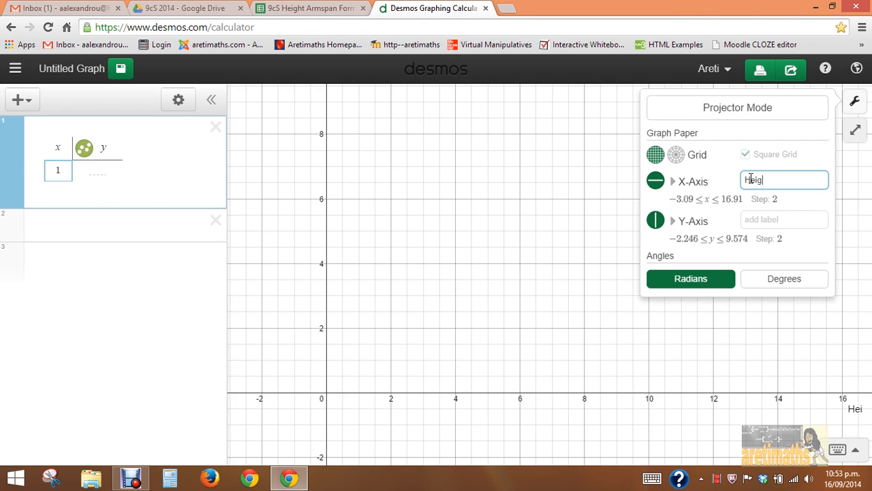
type("ht (cm)")
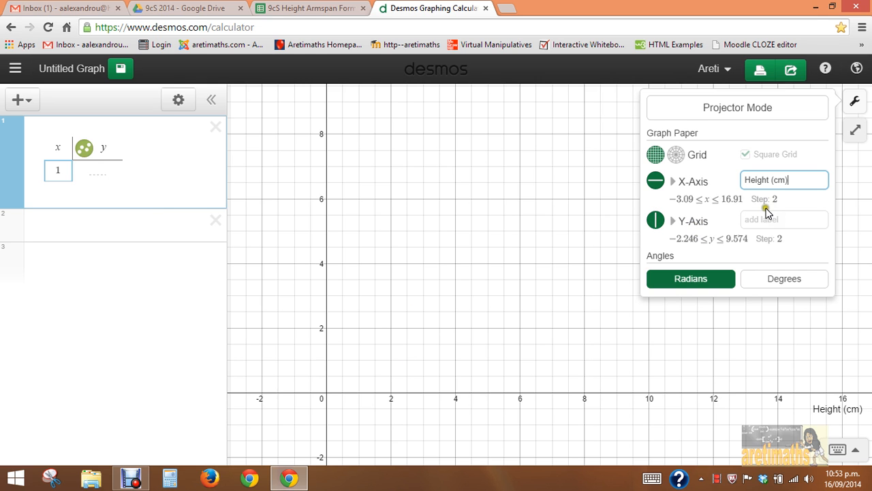
Label the graph's y-axis "Armspans (cm)" and close the graph settings.
left_click(753, 218)
type("A")
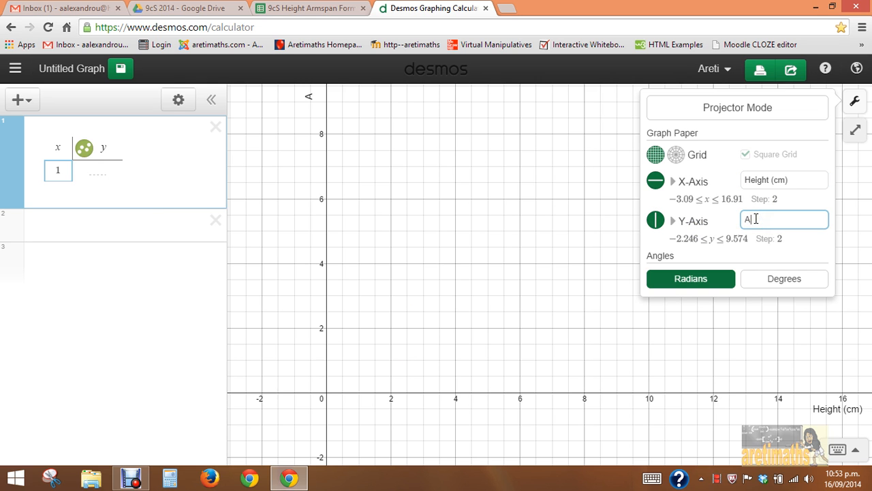
type("rmspans")
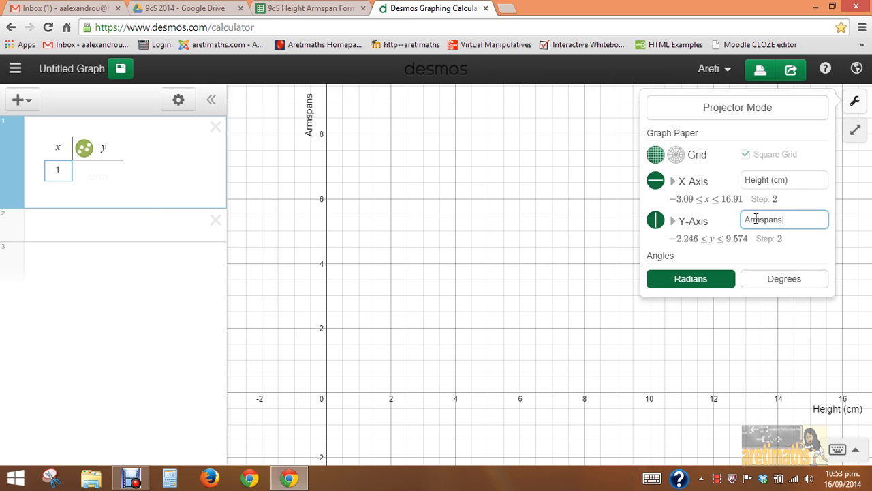
type(" (cm")
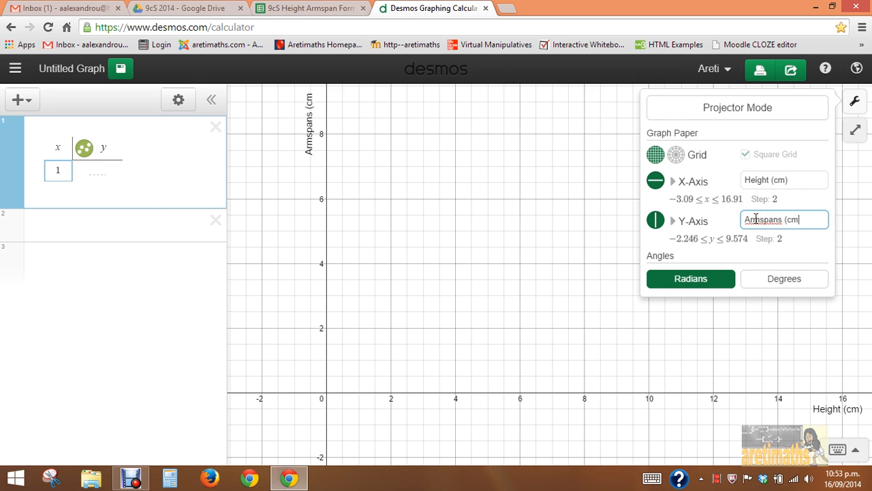
type(")")
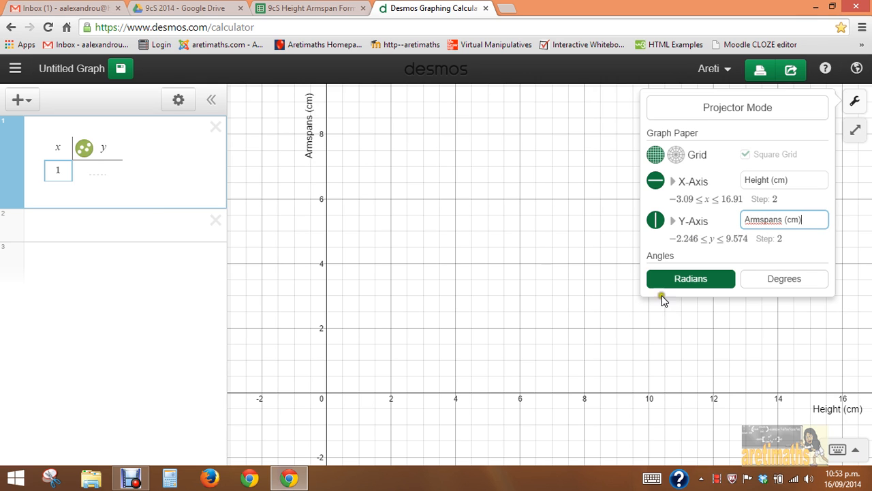
left_click(575, 231)
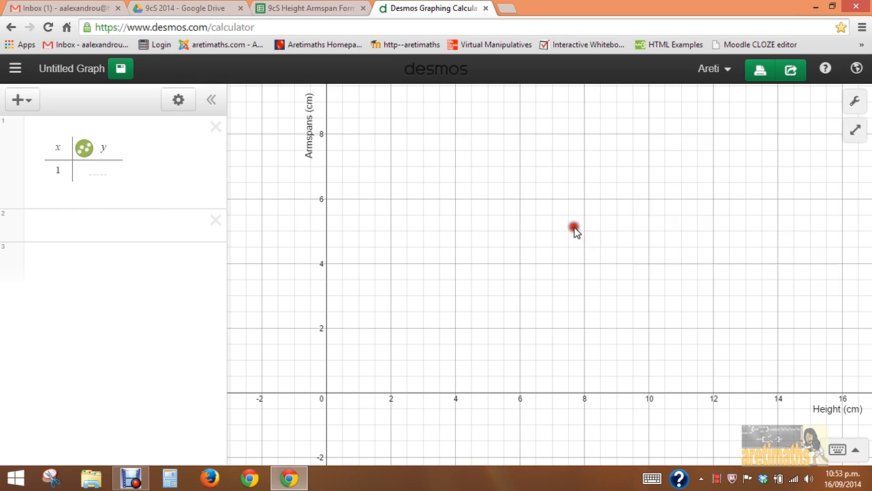
Enter the spreadsheet's first response in the table's first row, with x 176 and y 181.
left_click(49, 167)
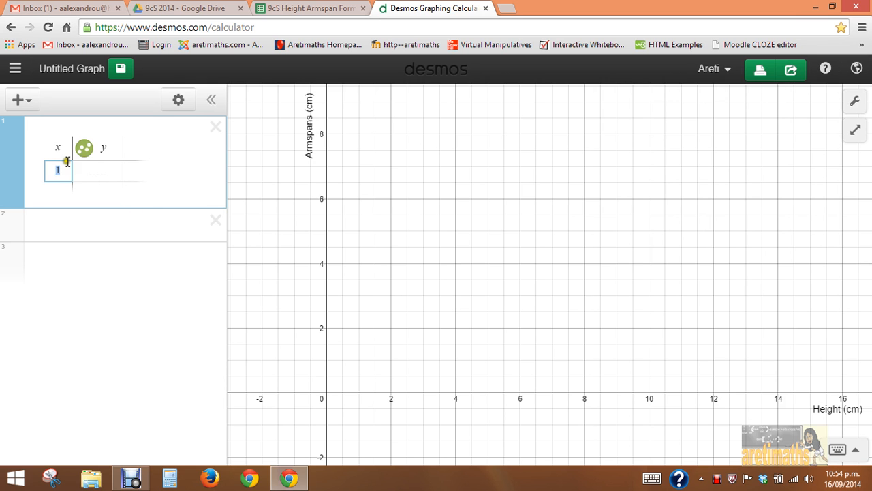
left_click(298, 12)
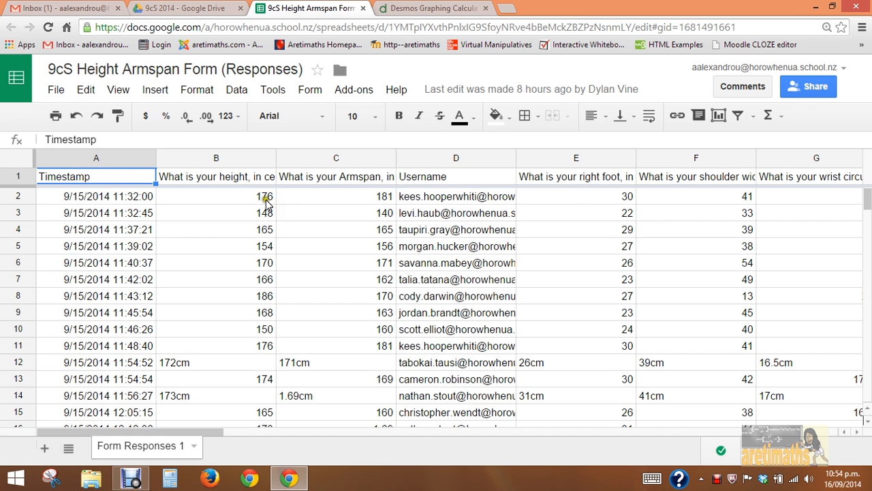
left_click(438, 10)
left_click(60, 172)
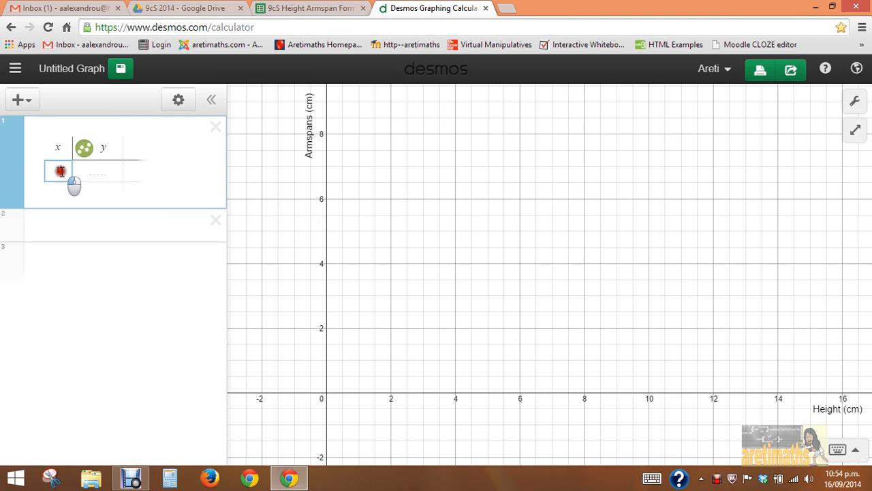
type("176")
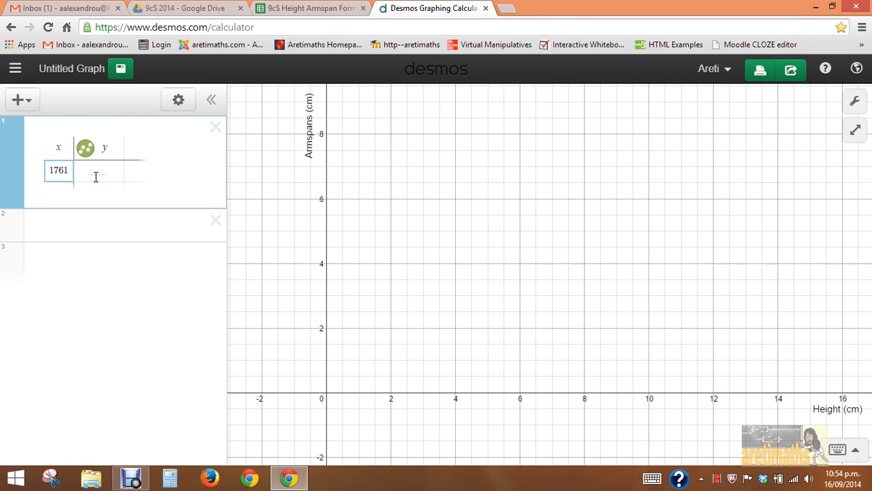
left_click(69, 171)
key("BackSpace")
left_click(90, 171)
type("181")
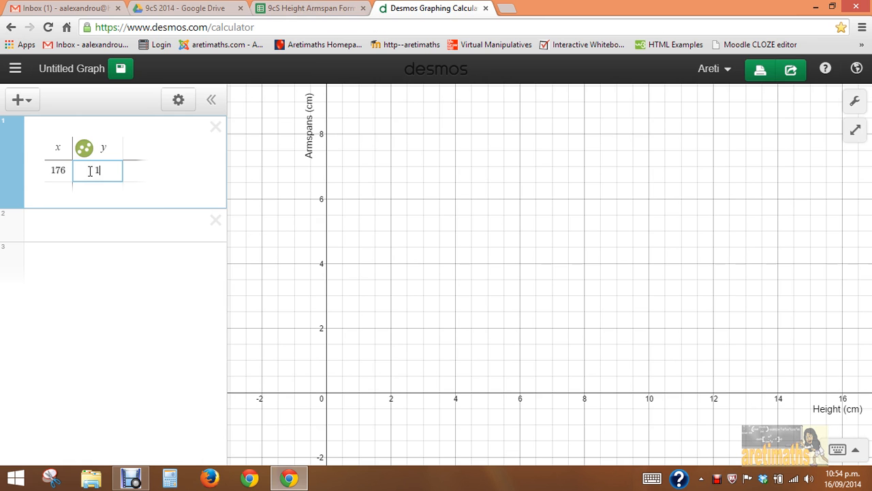
Look up the next response in the spreadsheet and enter it as the table's second row, 148 and 140.
left_click(300, 10)
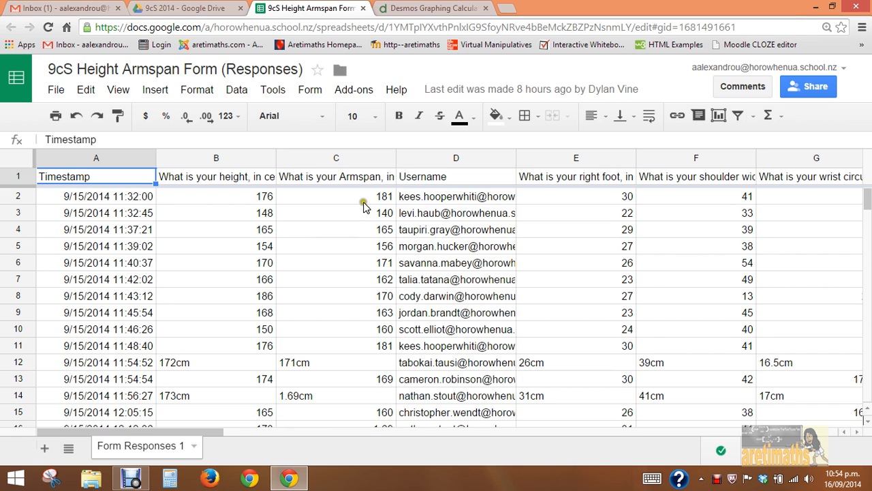
left_click(451, 10)
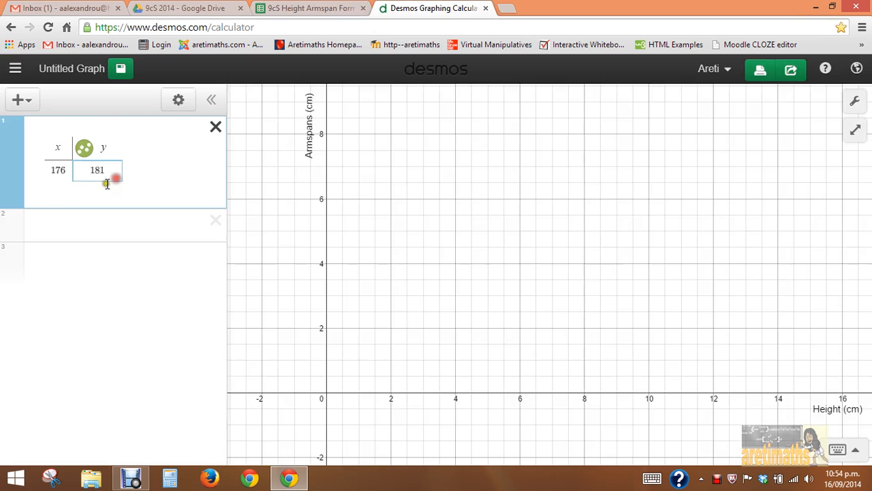
left_click(58, 189)
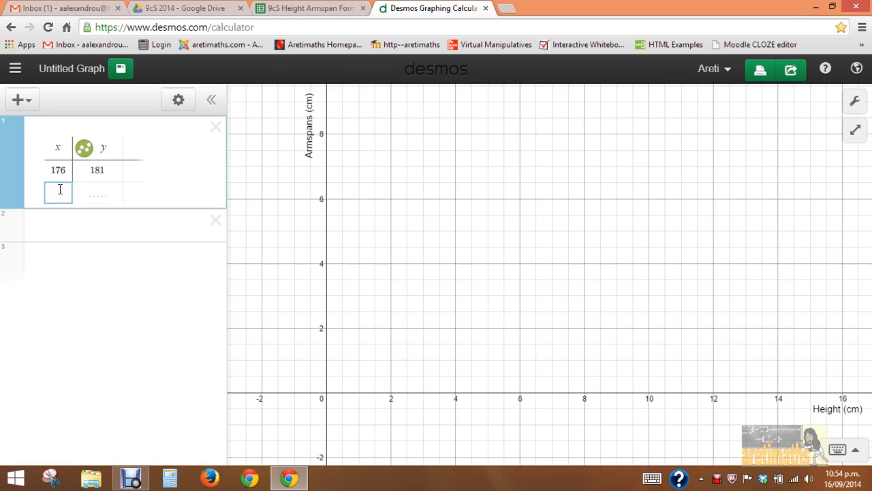
type("148")
left_click(96, 198)
type("140")
Add a third row to the table with x 165 and y 165.
left_click(57, 214)
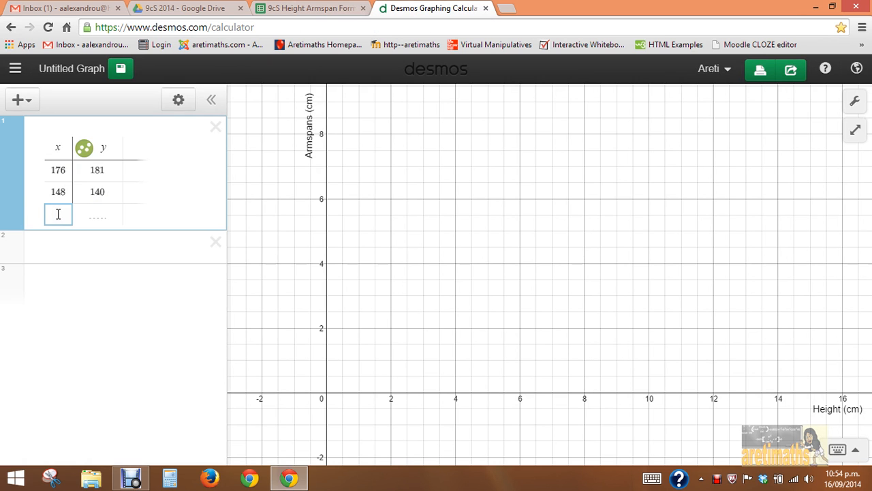
type("165")
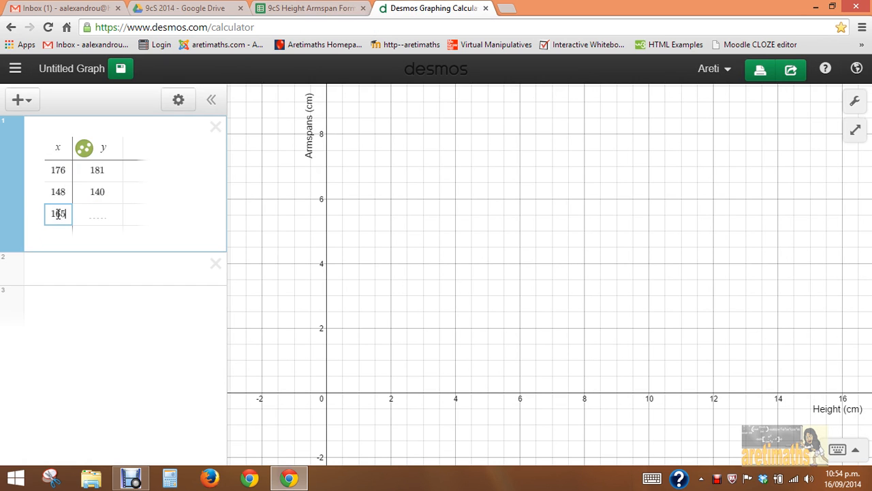
left_click(99, 213)
type("165")
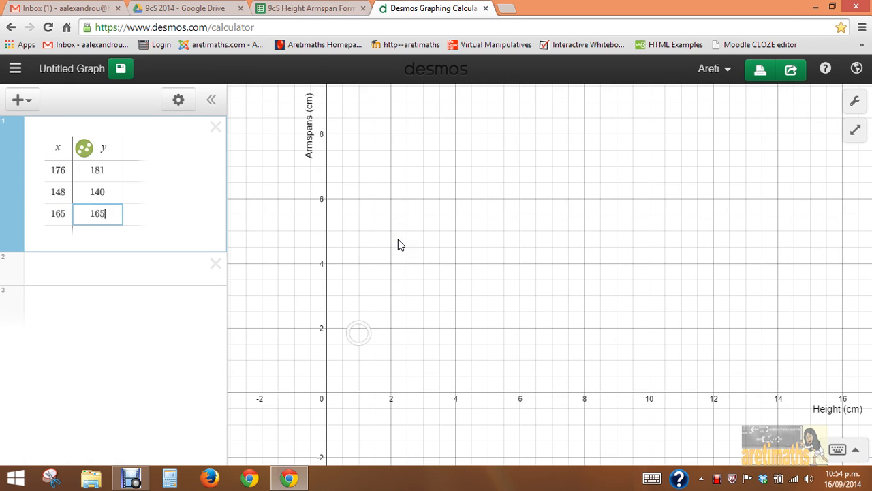
Zoom out and reposition the graph to show the three plotted points, and stretch the height axis scale.
scroll(397, 239, "down", 5)
scroll(471, 273, "down", 2)
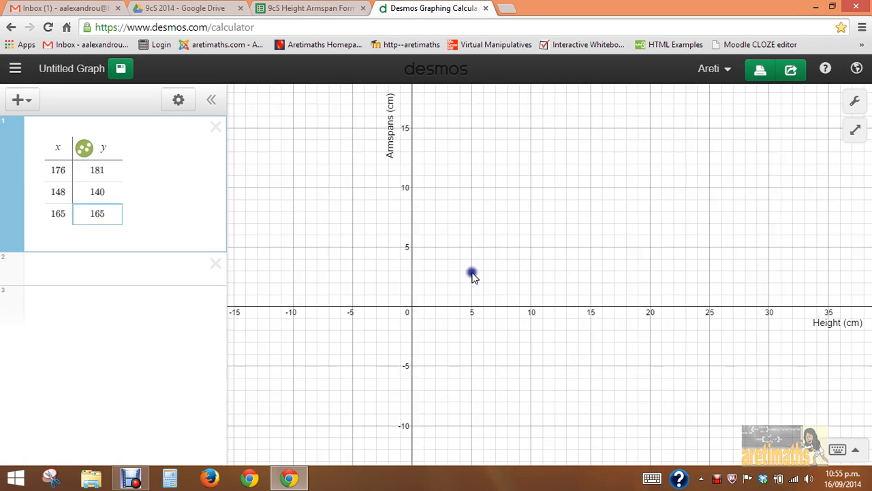
scroll(512, 276, "down", 1)
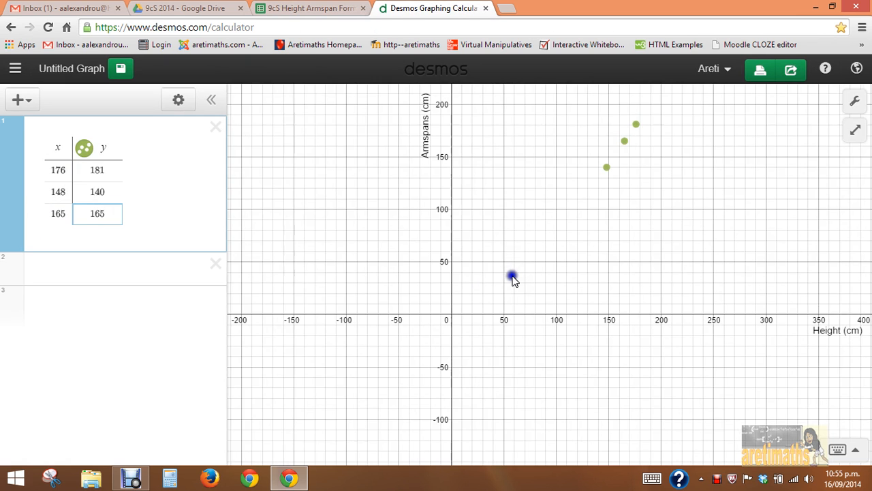
left_click_drag(705, 218, 551, 301)
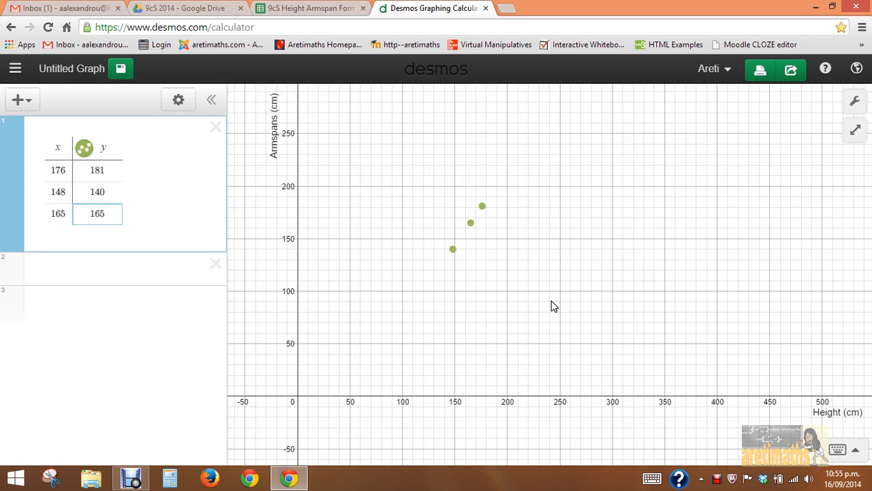
mouse_move(424, 400)
left_mouse_down()
mouse_move(500, 385)
mouse_move(537, 391)
left_mouse_up()
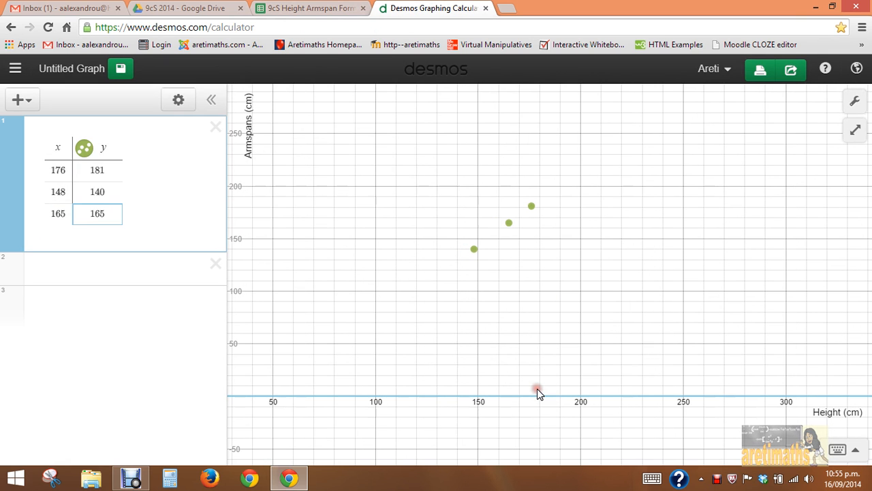
Reposition the graph to show the origin with the three points, stretch the armspan axis scale, and preview it without the expression list.
left_click_drag(414, 299, 530, 332)
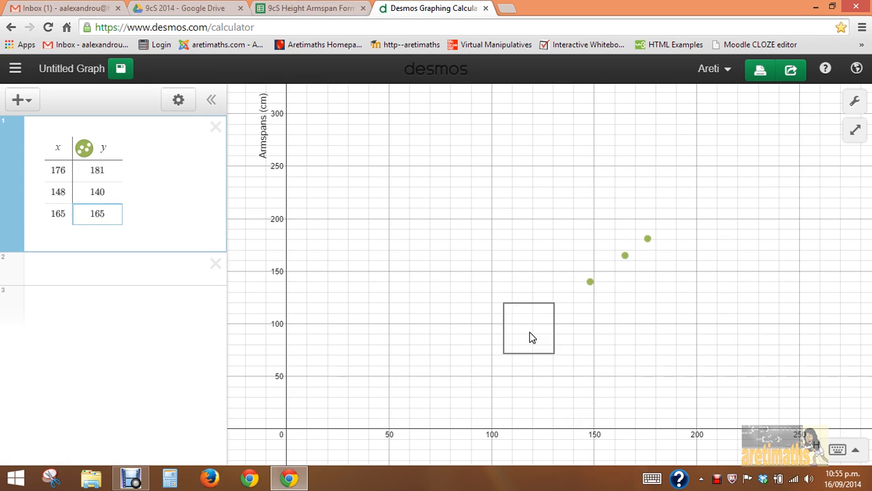
mouse_move(311, 244)
left_mouse_down()
mouse_move(313, 224)
mouse_move(313, 234)
left_mouse_up()
left_click(305, 326)
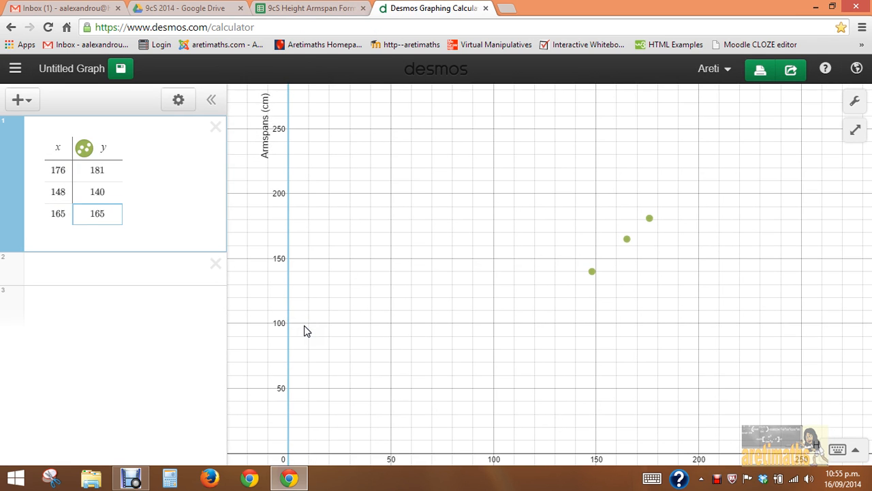
left_click_drag(658, 347, 653, 333)
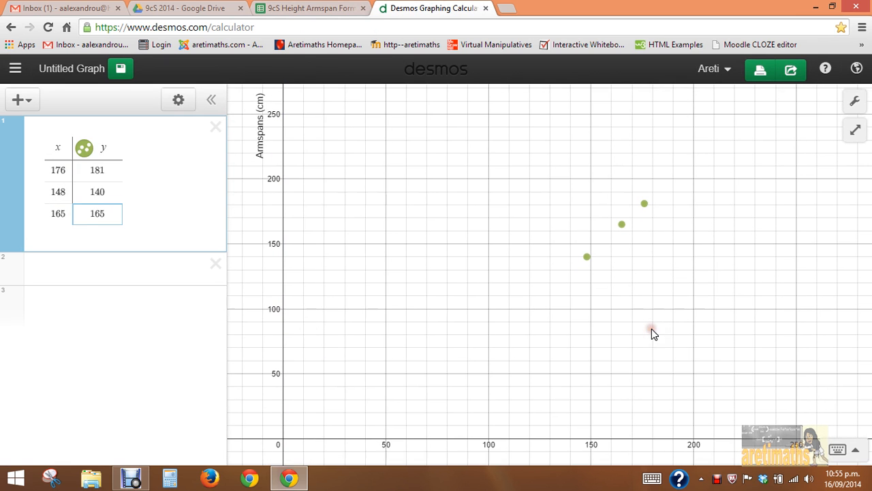
left_click(211, 101)
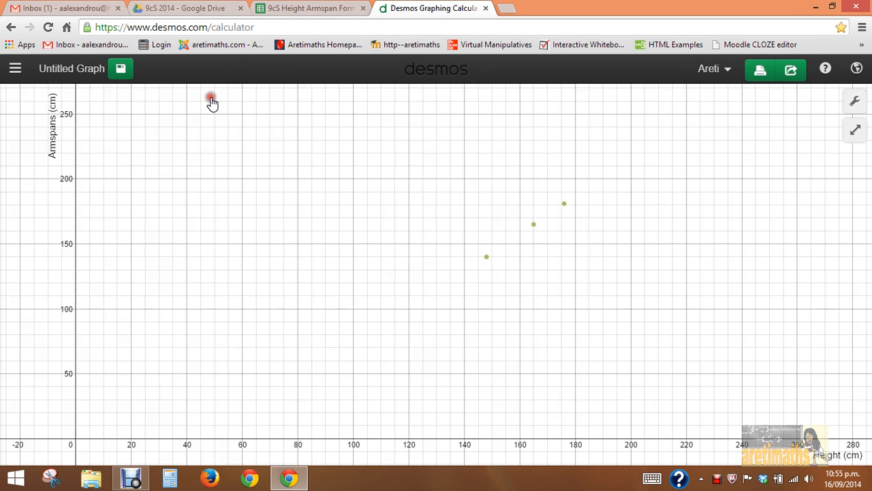
left_click(49, 98)
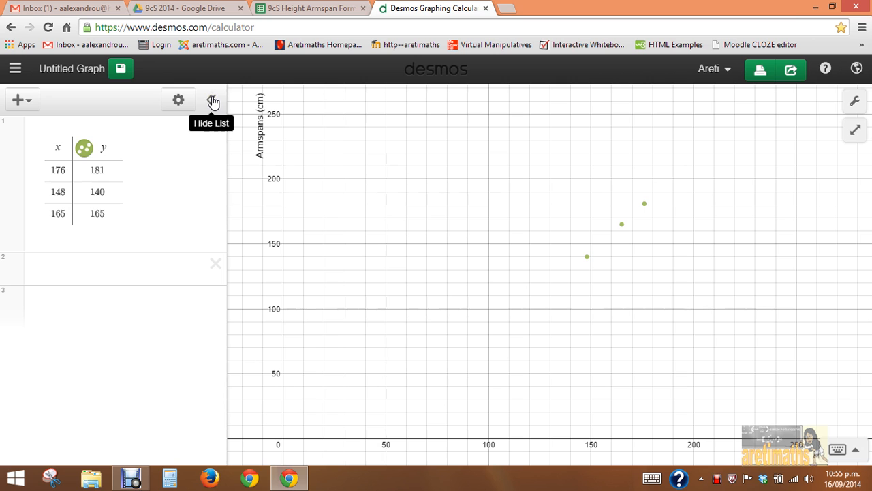
Save the graph with the title "9cS Heights and Armspans", including a copy to Google Drive.
left_click(61, 71)
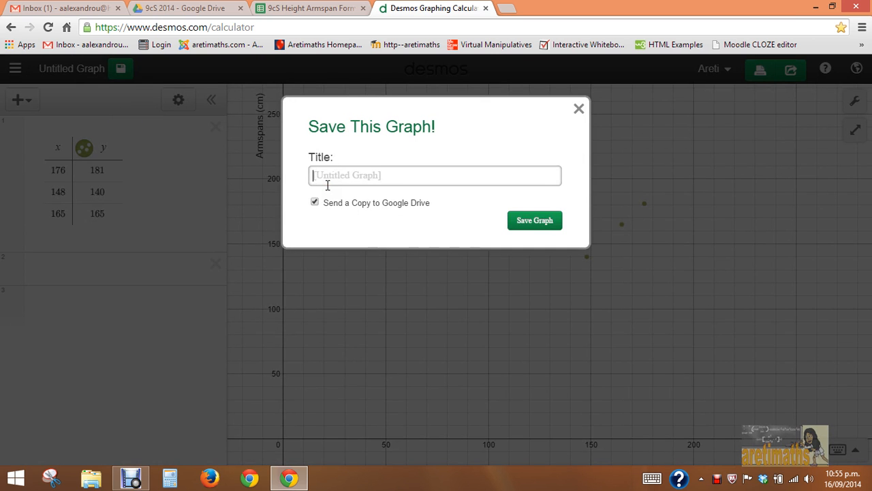
type("9cS Heights and Armspans")
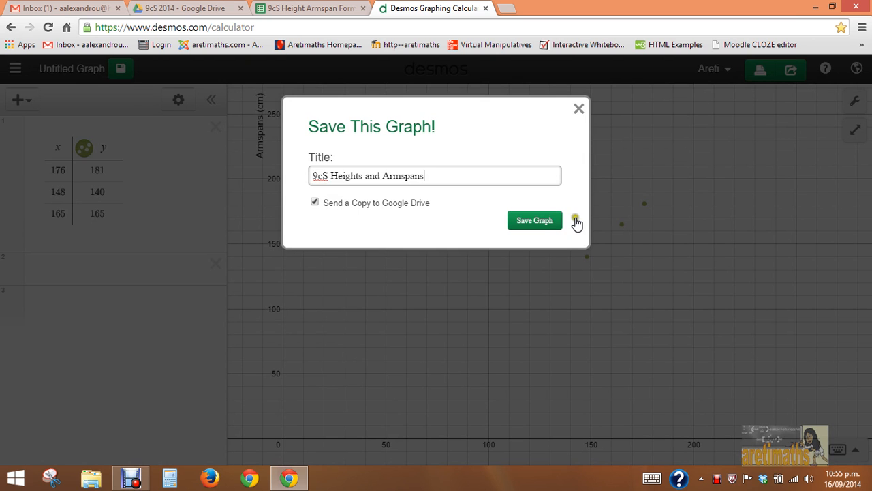
left_click(546, 222)
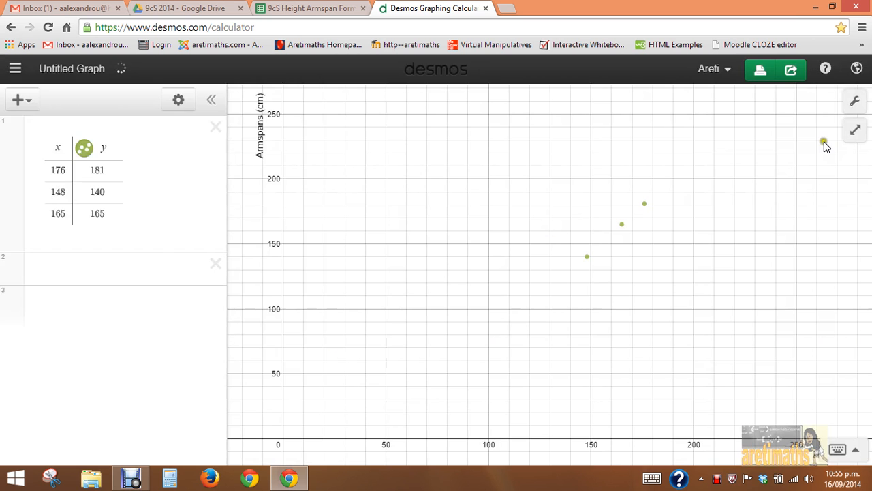
Turn on Projector Mode and save the graph again with the expression list hidden.
left_click(856, 102)
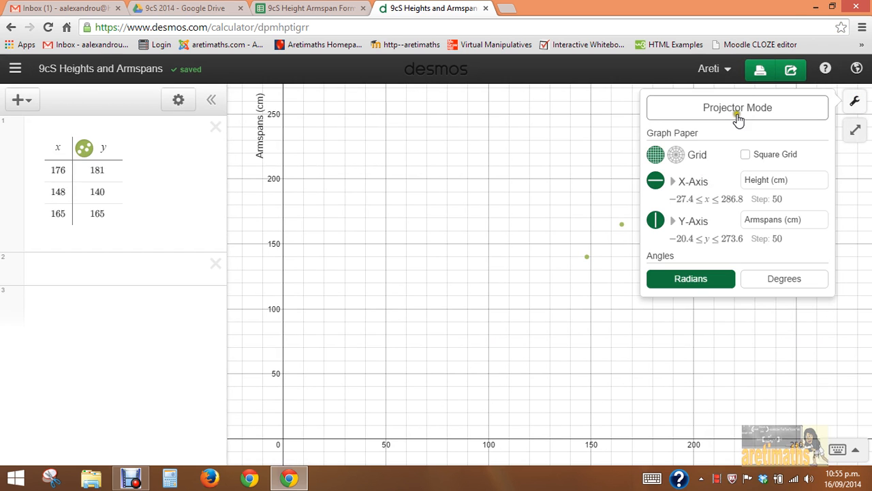
left_click(741, 109)
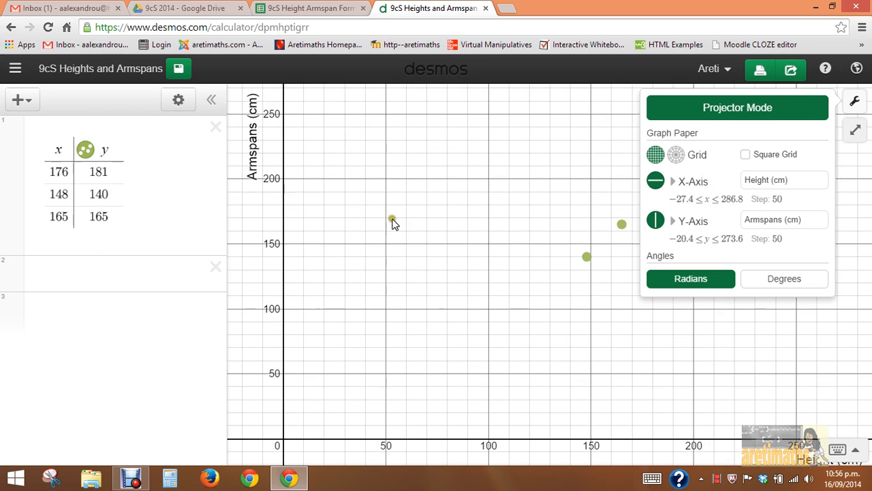
left_click(583, 316)
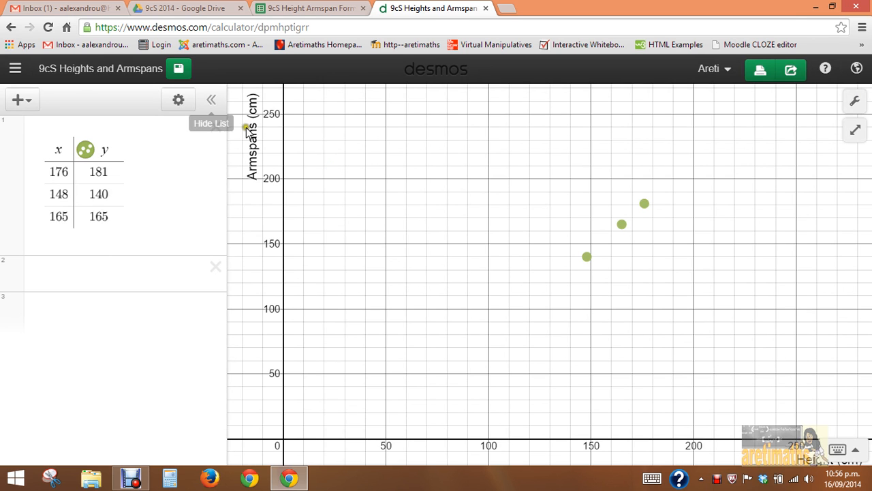
left_click(213, 100)
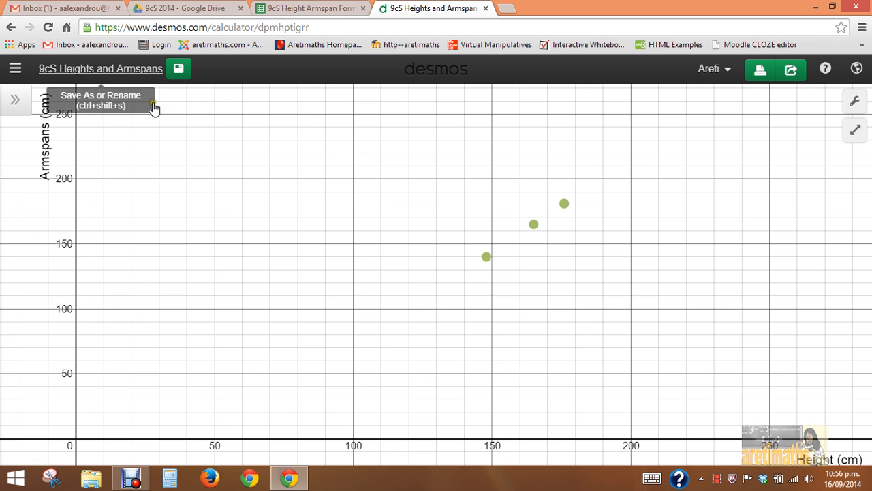
left_click(179, 70)
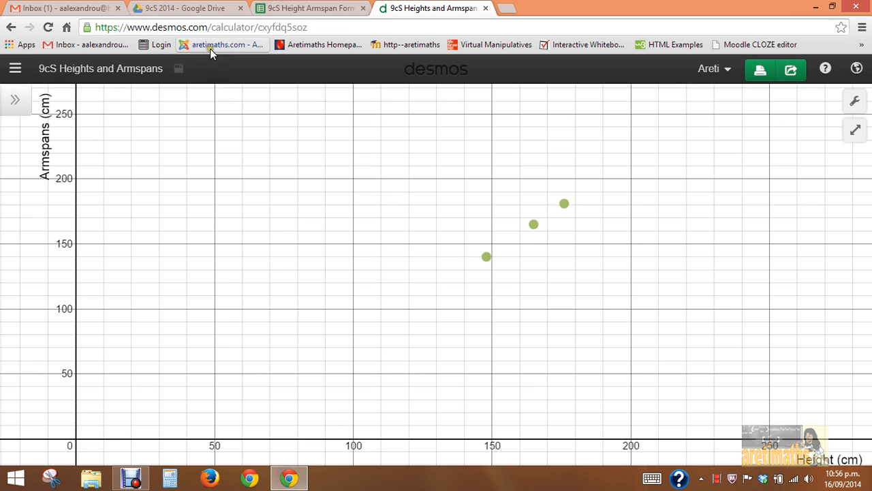
View the graph's sharing link and options, then close them.
left_click(790, 71)
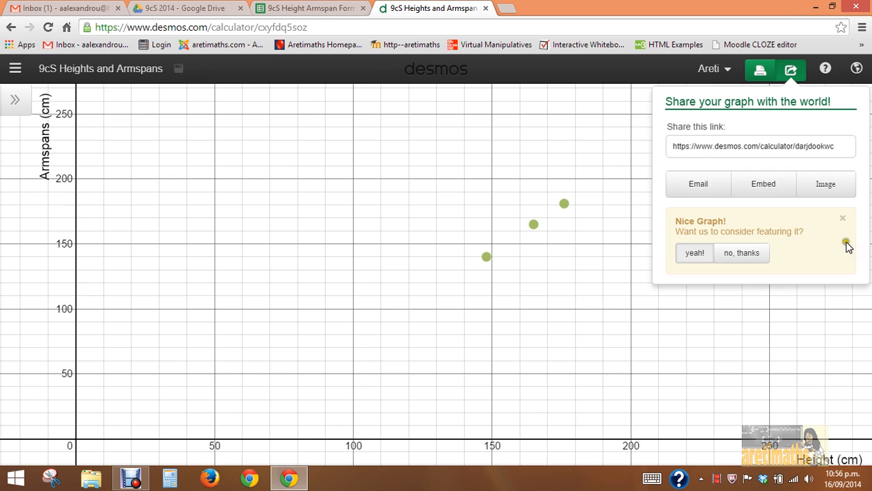
left_click(545, 133)
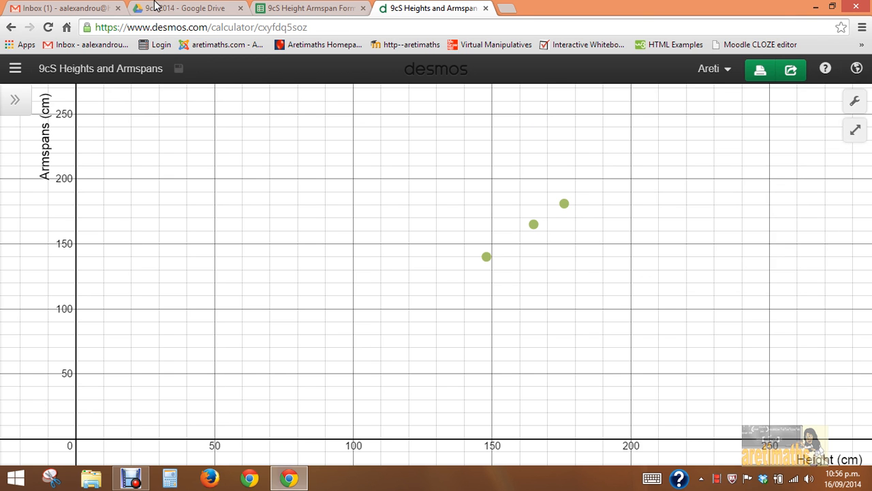
Switch to Google Drive, preview the first "9cS Heights and Armspans" file in My Drive, and return to the Desmos graph.
left_click(194, 9)
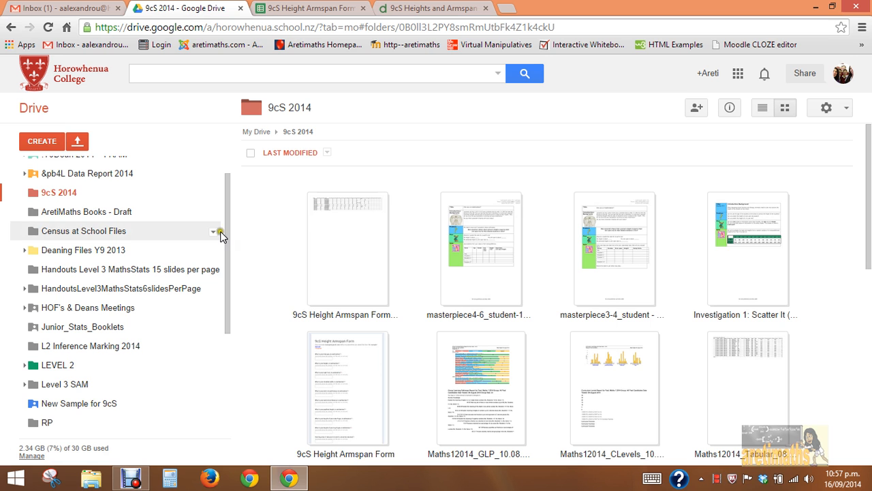
left_click_drag(225, 232, 224, 179)
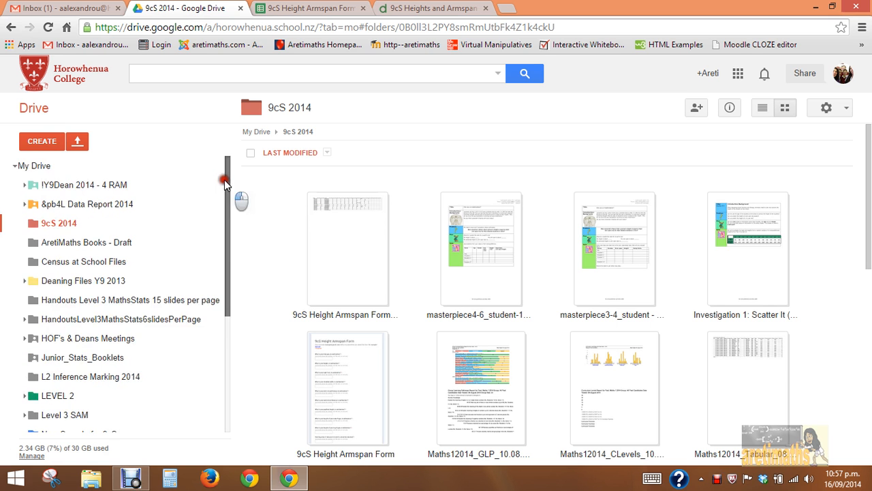
left_click(37, 166)
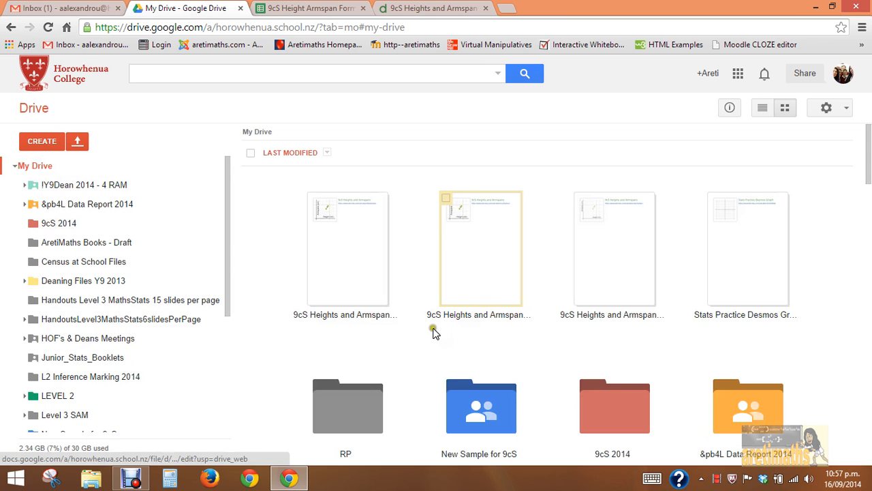
left_click(358, 225)
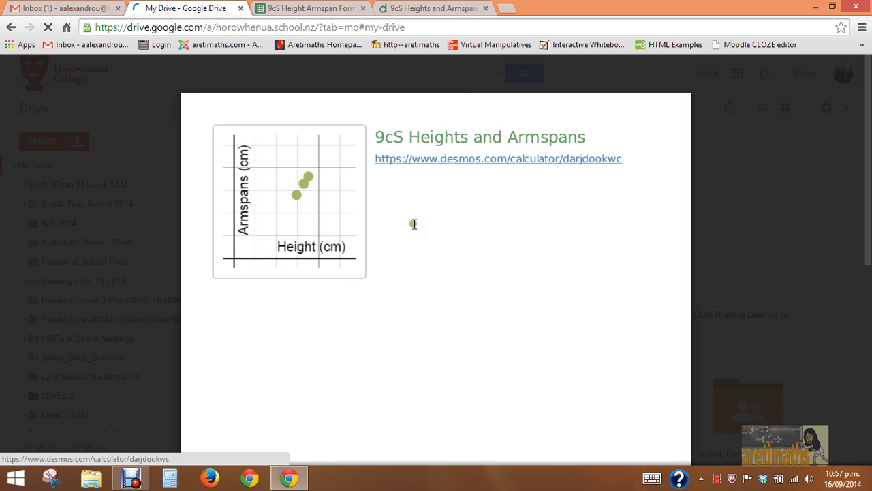
left_click(764, 285)
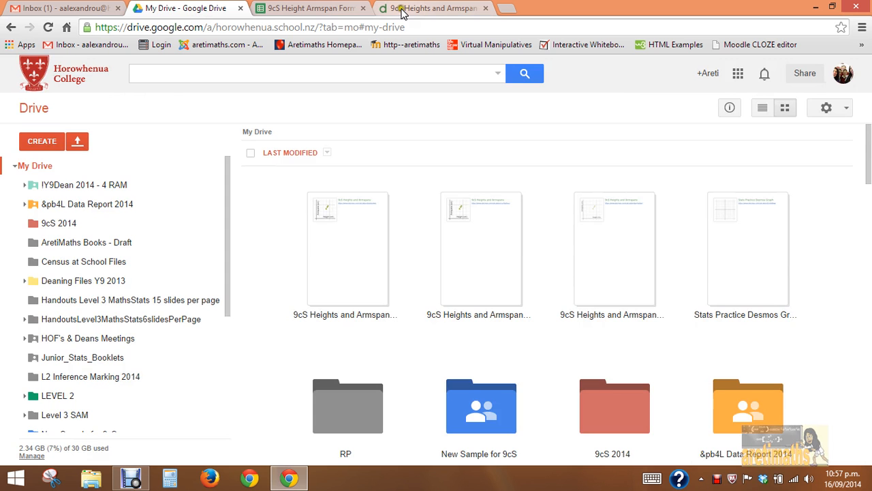
left_click(402, 11)
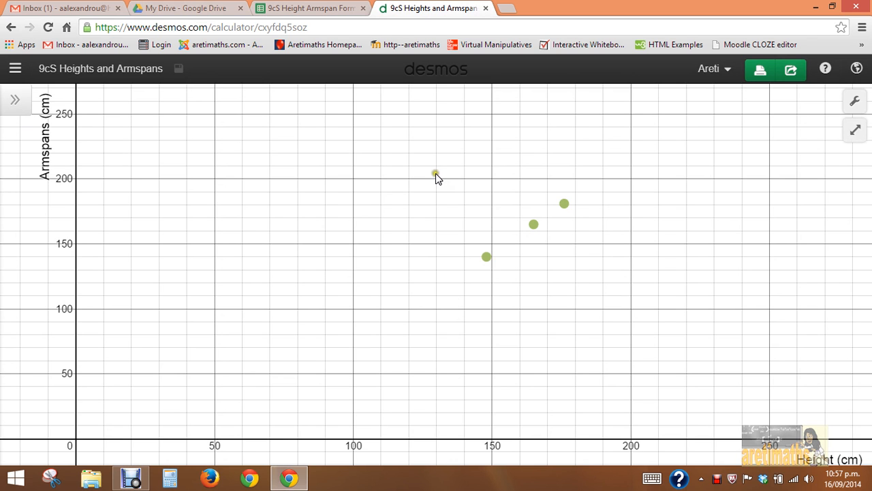
Compare the height and armspan responses in the Google Sheets spreadsheet with the points plotted in Desmos.
left_click(323, 8)
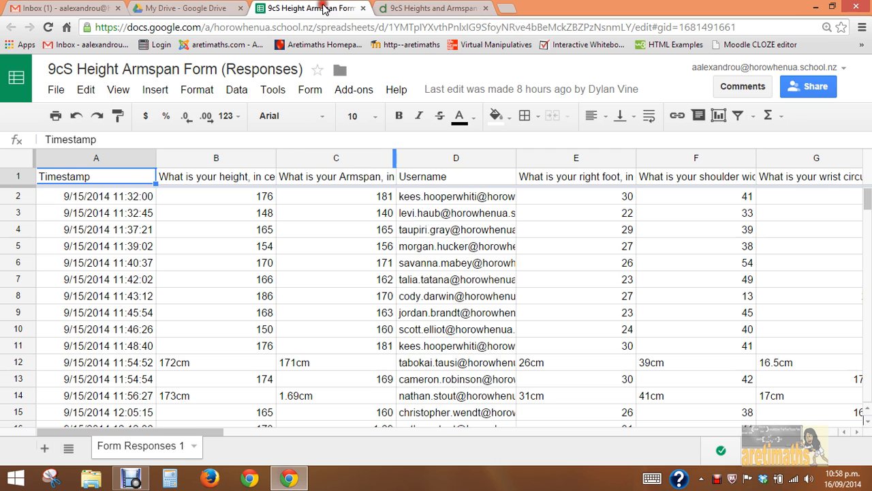
left_click(402, 8)
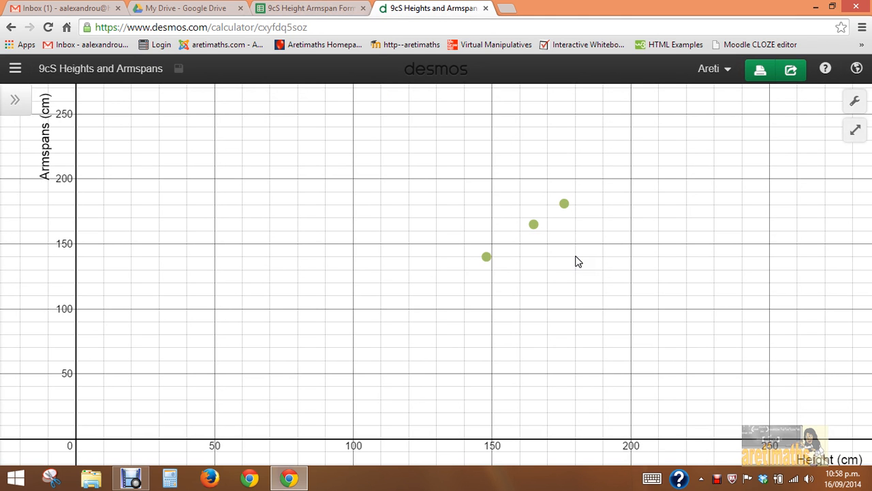
left_click(337, 11)
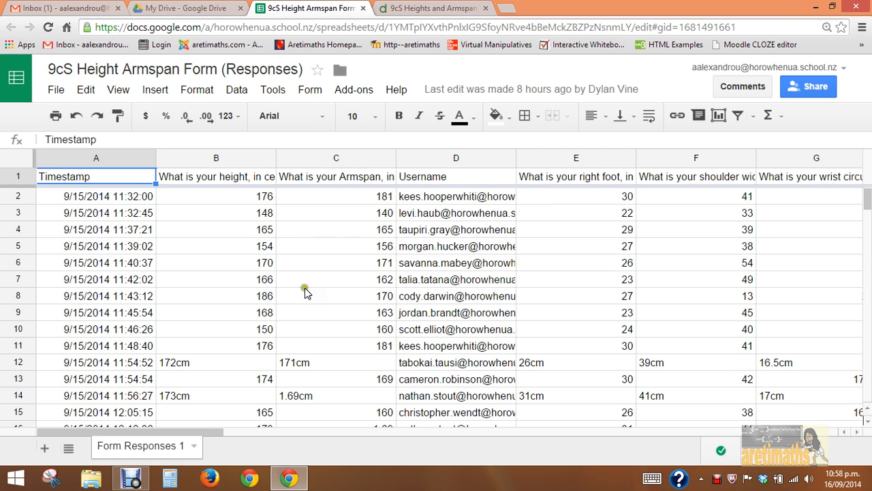
left_click(442, 12)
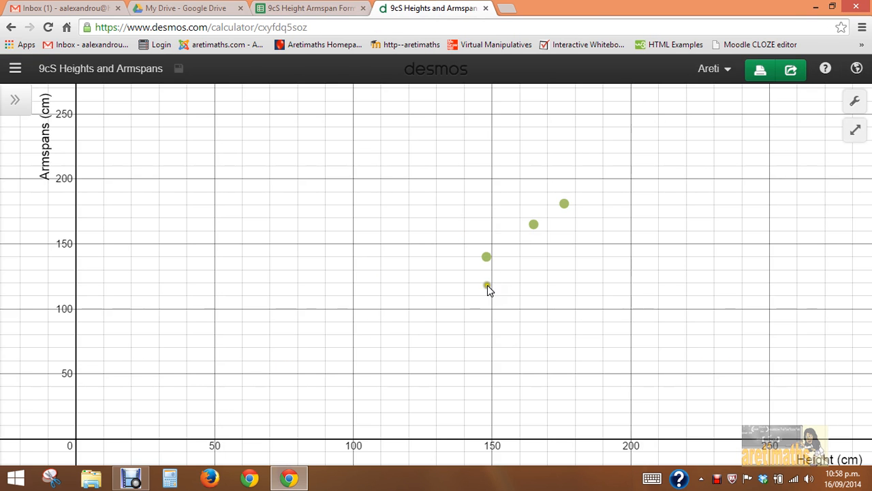
Show the expression list again and view the types of items that can be added to it.
left_click(17, 104)
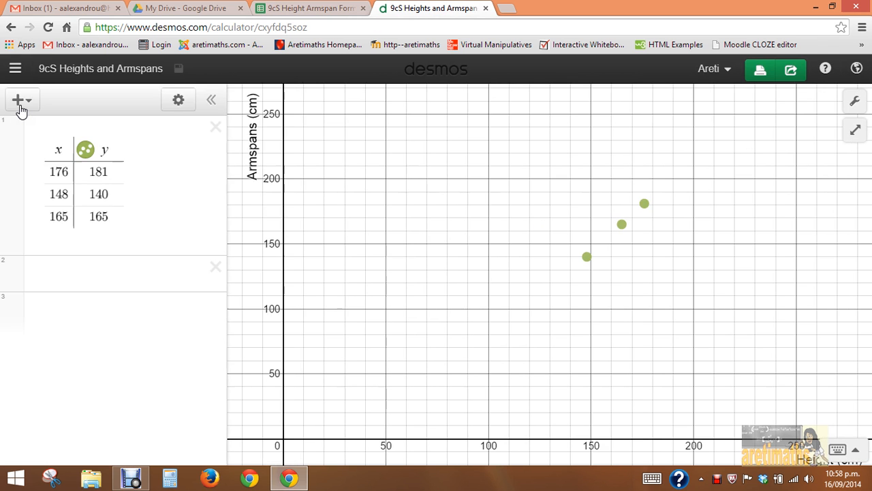
left_click(24, 99)
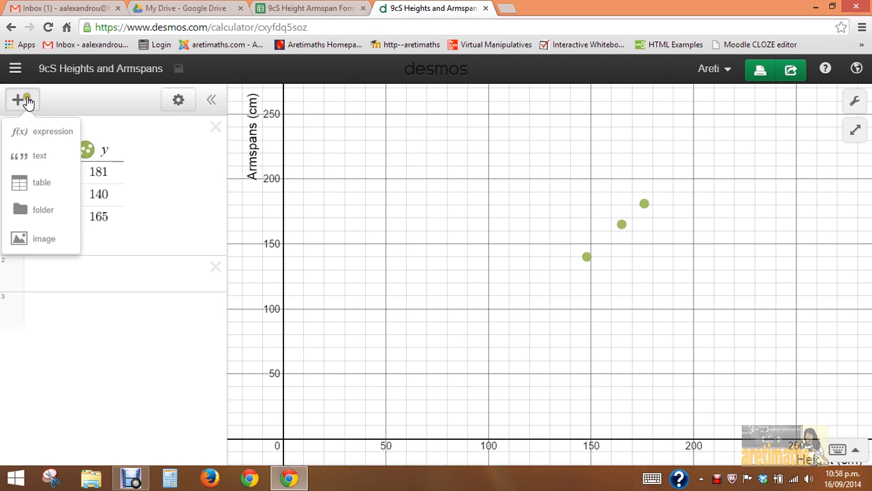
left_click(151, 102)
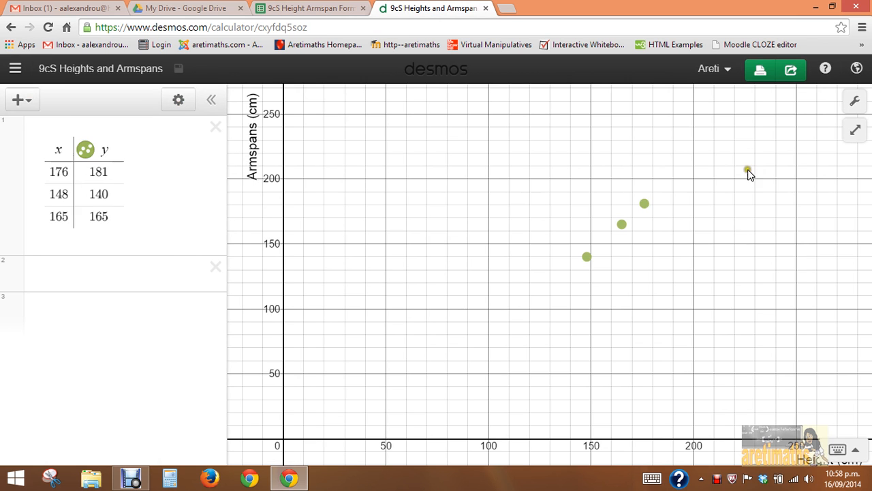
Apply the square zoom so both axes share the same scale, and hide the expression list.
left_click(857, 129)
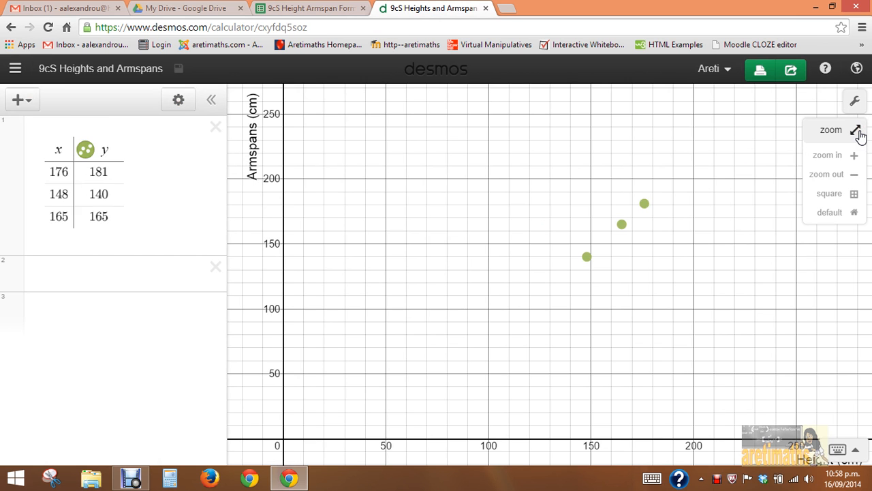
left_click(829, 195)
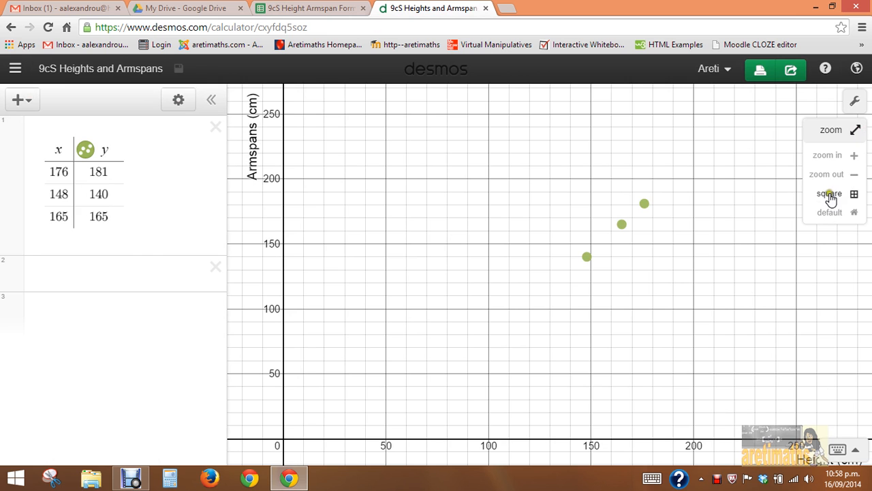
left_click(829, 195)
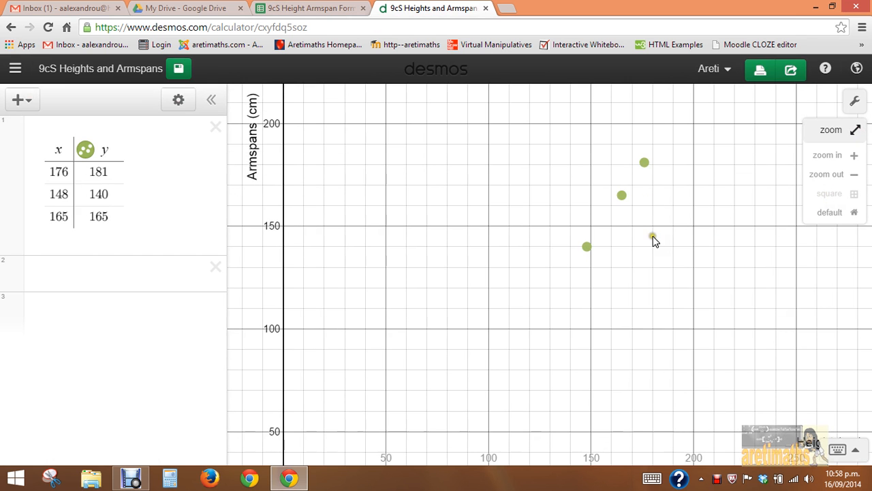
left_click(211, 100)
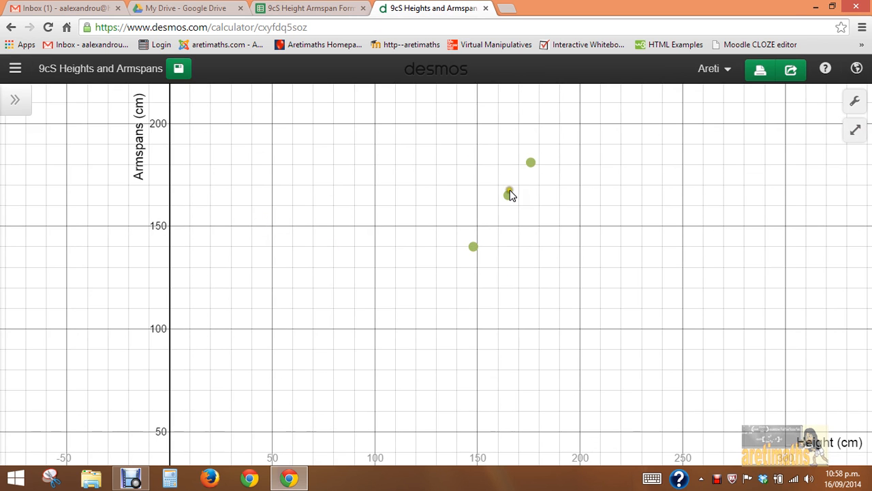